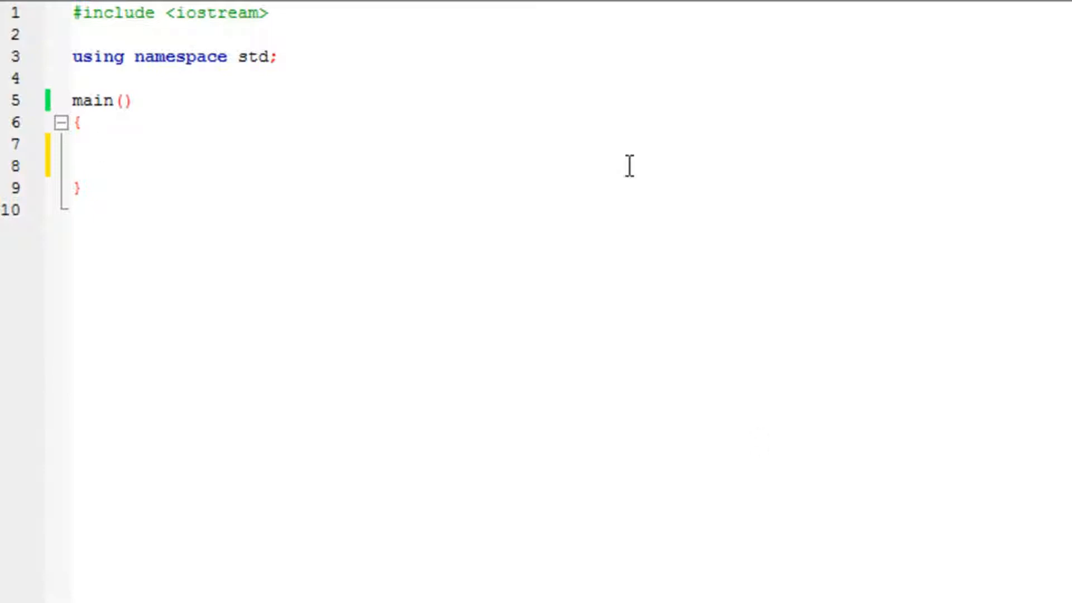
Step: Declare int rollno; inside main and erase the extra rollno2 declaration line below it
{"action": "left_click", "coordinate": [607, 174]}
{"action": "type", "text": "int "}
{"action": "type", "text": "rollno;"}
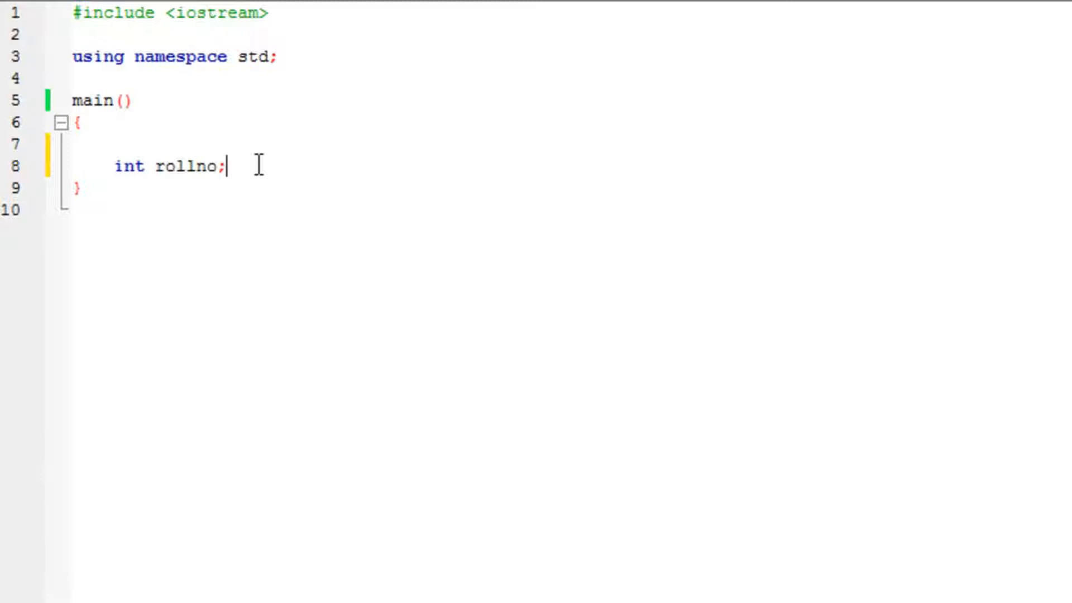
{"action": "key", "text": "Return"}
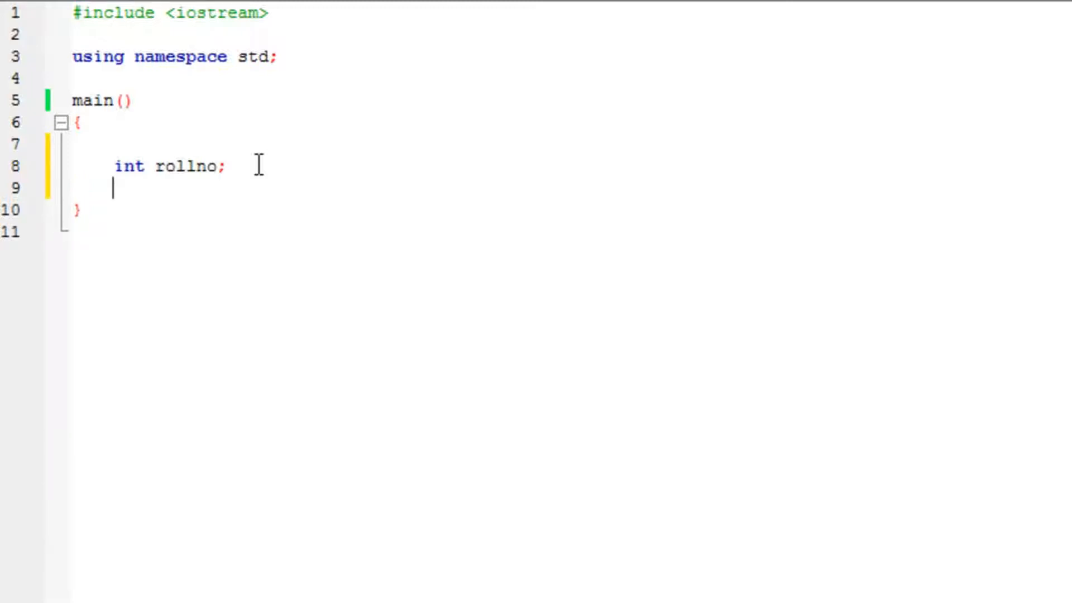
{"action": "type", "text": "int roll"}
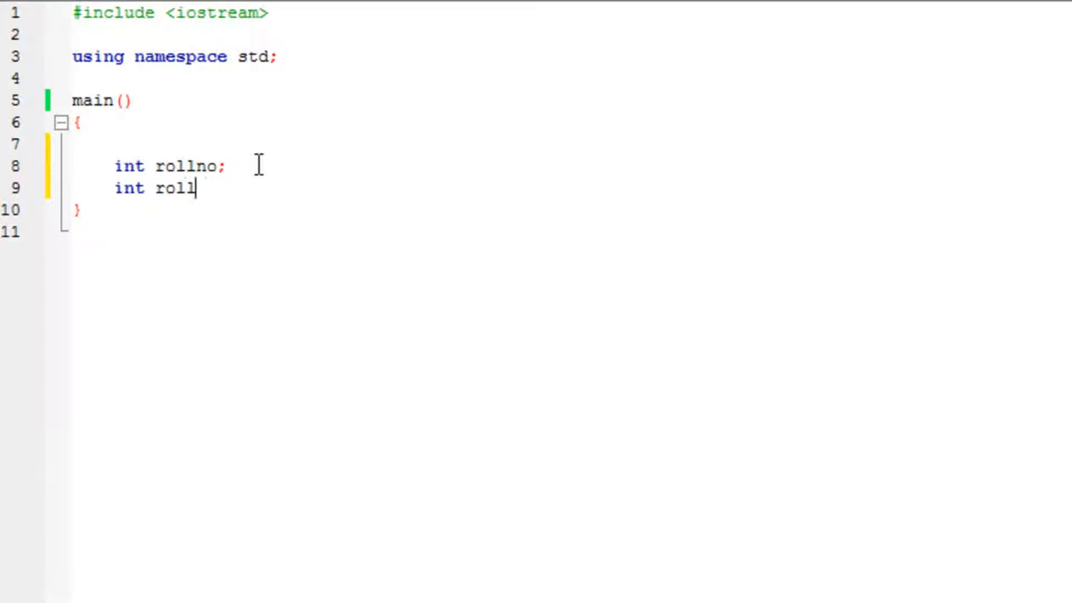
{"action": "type", "text": "no2"}
{"action": "key", "text": "BackSpace"}
{"action": "key", "text": "BackSpace"}
{"action": "key", "text": "BackSpace"}
{"action": "key", "text": "BackSpace"}
{"action": "key", "text": "BackSpace"}
{"action": "key", "text": "BackSpace"}
{"action": "key", "text": "BackSpace"}
{"action": "key", "text": "BackSpace"}
{"action": "key", "text": "BackSpace"}
{"action": "left_click", "coordinate": [143, 173]}
{"action": "type", "text": "[]"}
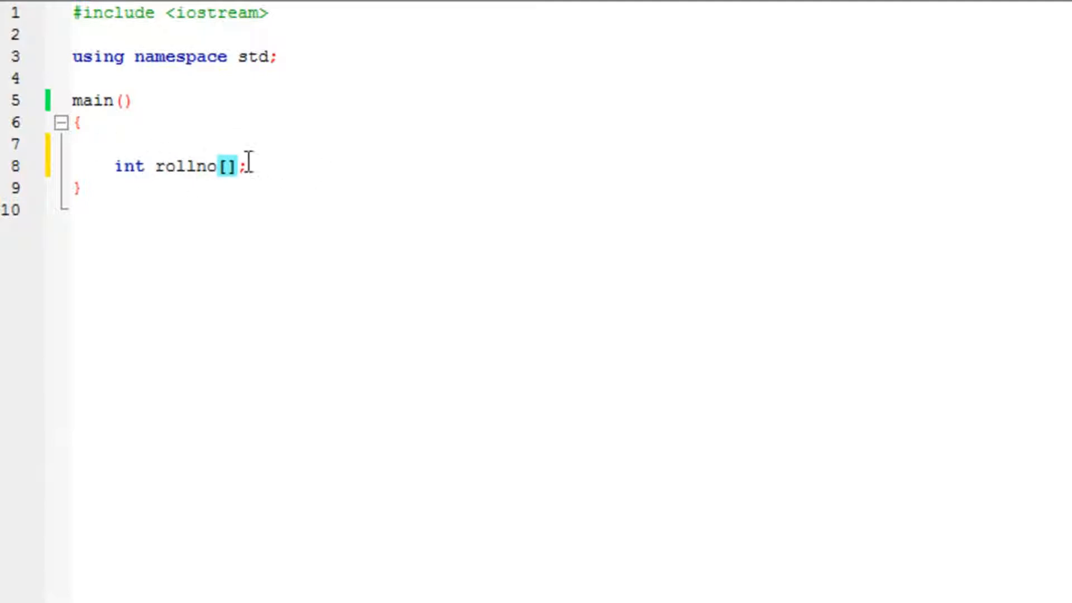
Step: Make line 8 read int rollno[32];, highlighting the int keyword and the size 32 while explaining
{"action": "left_click", "coordinate": [203, 165]}
{"action": "left_click", "coordinate": [239, 166]}
{"action": "left_click", "coordinate": [221, 144]}
{"action": "left_click", "coordinate": [226, 167]}
{"action": "type", "text": "32"}
{"action": "left_click_drag", "start_coordinate": [114, 166], "coordinate": [147, 172]}
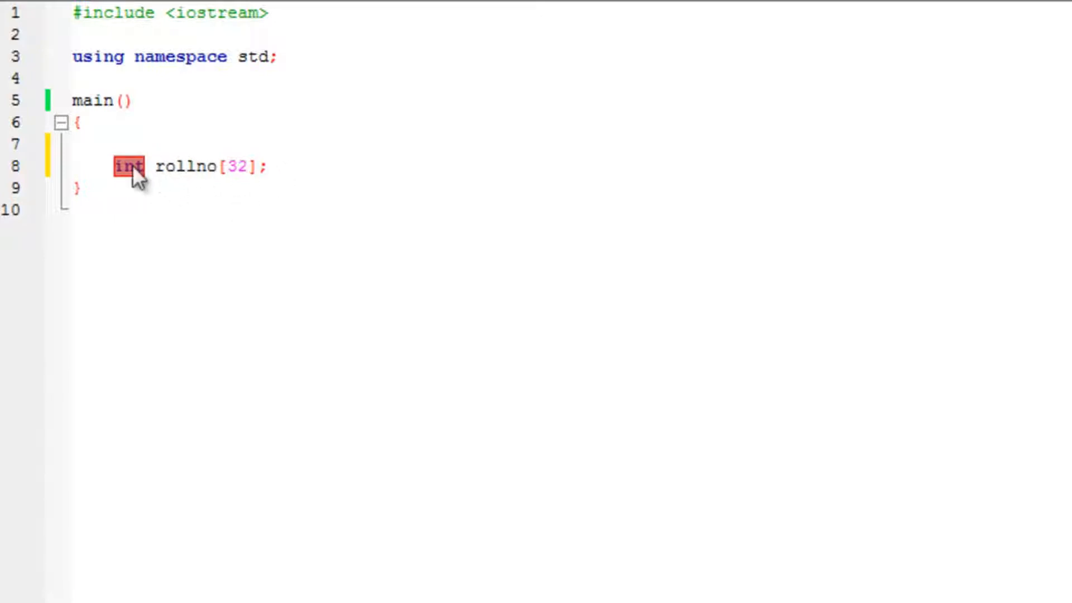
{"action": "left_click", "coordinate": [226, 166]}
{"action": "left_click", "coordinate": [322, 173]}
{"action": "left_click_drag", "start_coordinate": [224, 166], "coordinate": [251, 166]}
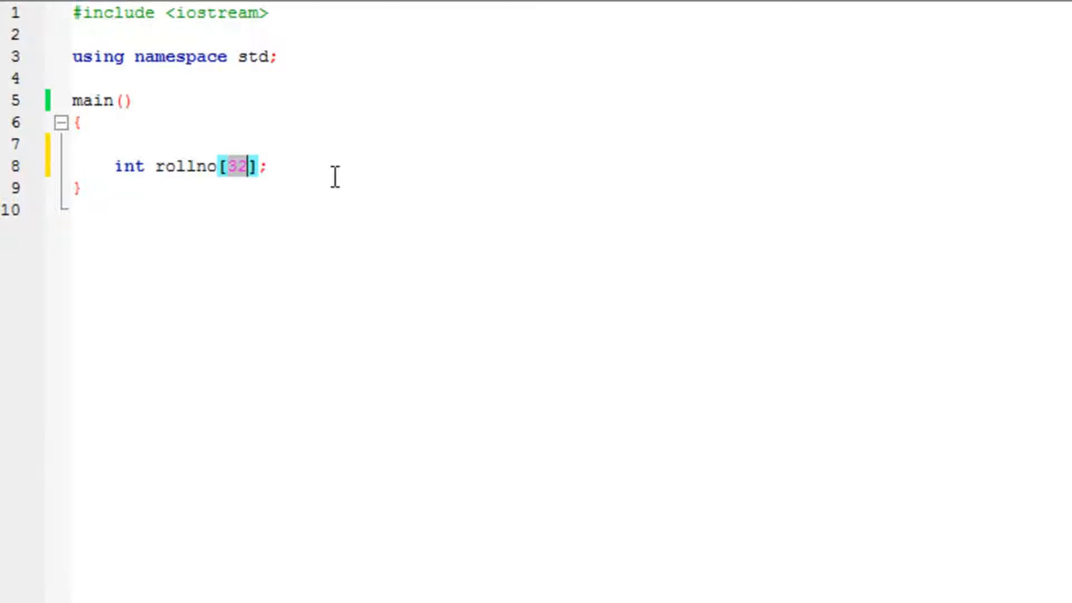
{"action": "left_click", "coordinate": [256, 172]}
{"action": "left_click_drag", "start_coordinate": [227, 167], "coordinate": [248, 172]}
Step: Add blank lines below the rollno[32] declaration and highlight its parts while explaining
{"action": "left_click", "coordinate": [430, 173]}
{"action": "key", "text": "Return"}
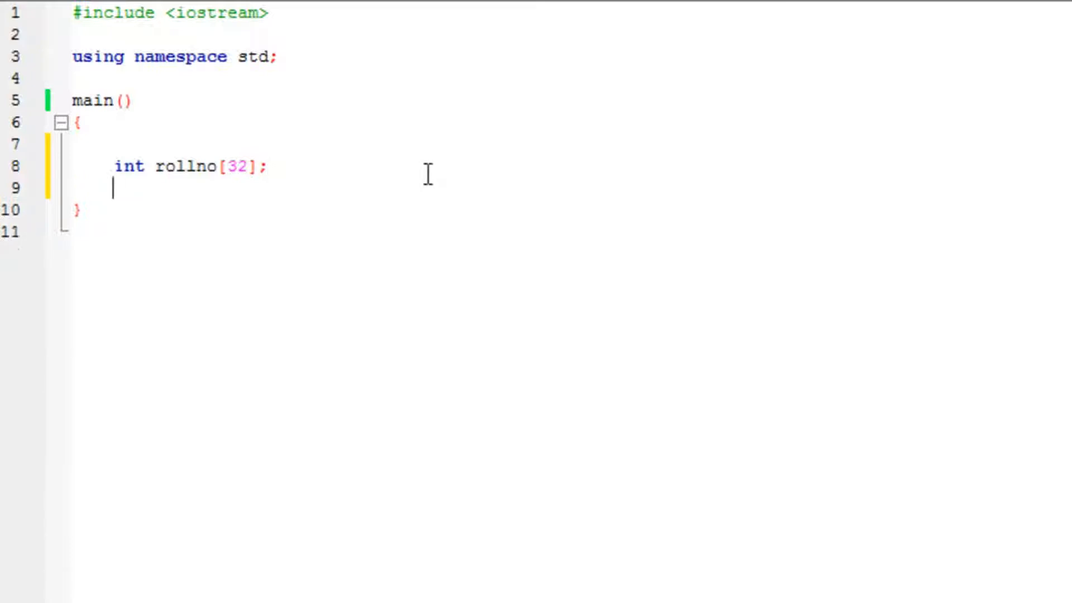
{"action": "key", "text": "Return"}
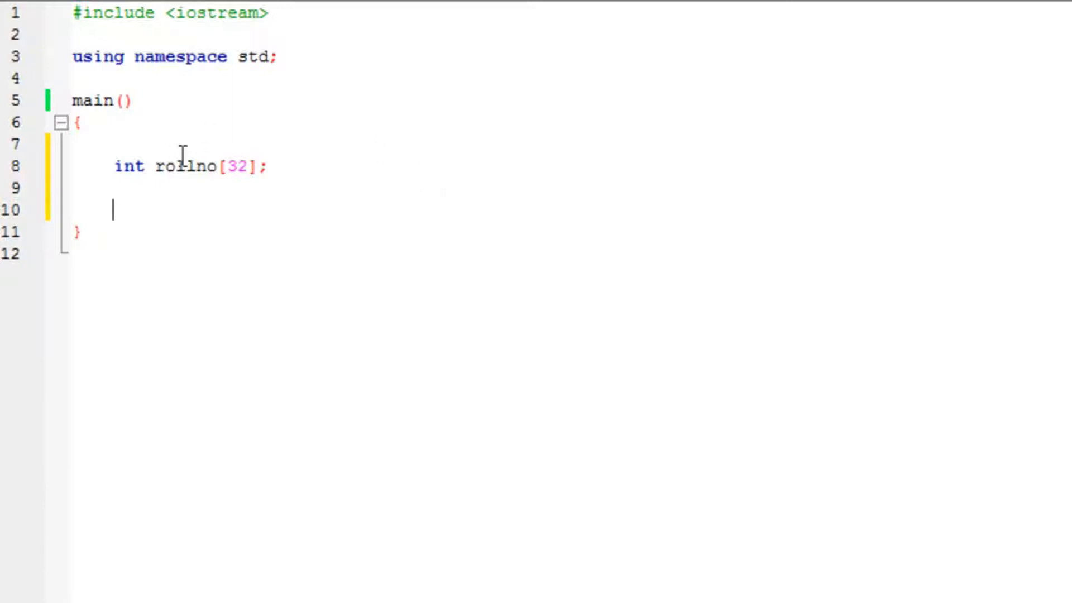
{"action": "left_click_drag", "start_coordinate": [176, 166], "coordinate": [256, 167]}
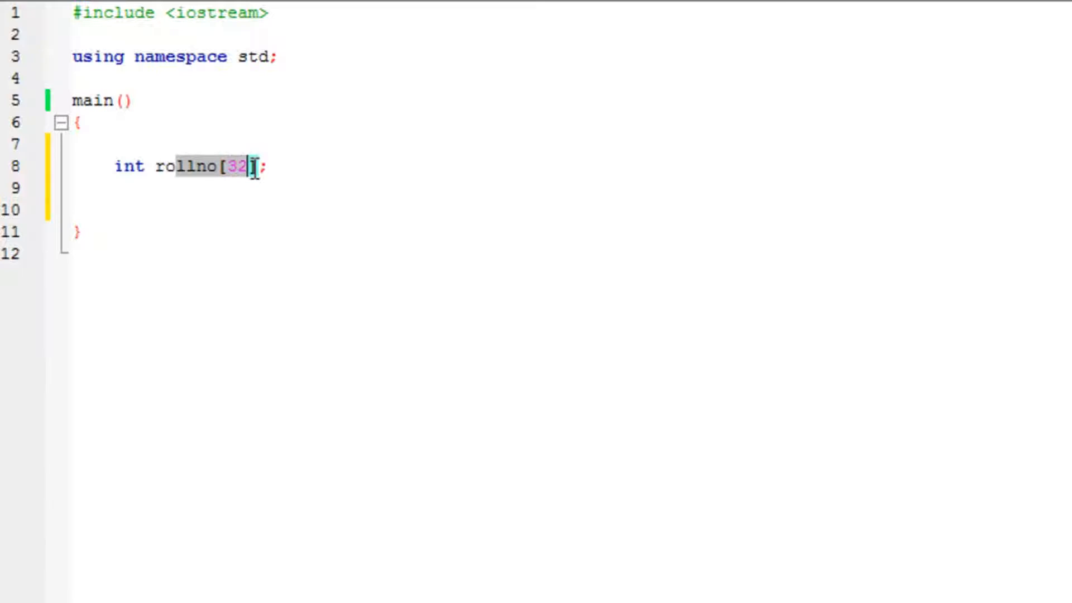
{"action": "left_click_drag", "start_coordinate": [115, 165], "coordinate": [144, 170]}
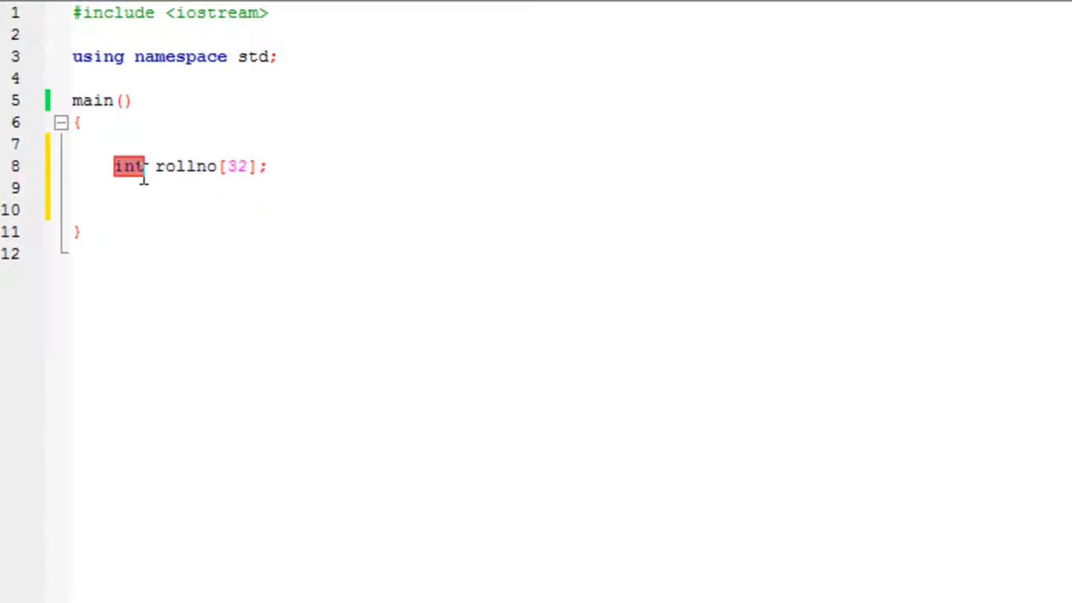
{"action": "left_click", "coordinate": [223, 212]}
{"action": "key", "text": "Return"}
{"action": "key", "text": "Return"}
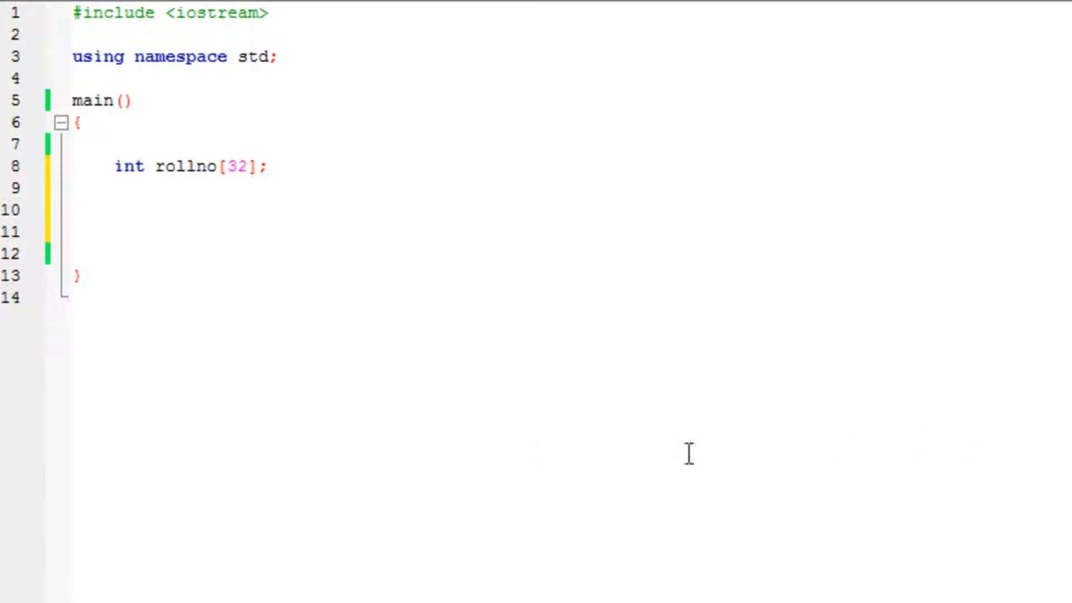
{"action": "left_click", "coordinate": [251, 214]}
Step: Remove the [32] size temporarily and write cin>>rollno on line 11
{"action": "left_click_drag", "start_coordinate": [219, 166], "coordinate": [248, 169]}
{"action": "key", "text": "Delete"}
{"action": "left_click", "coordinate": [180, 227]}
{"action": "type", "text": "cin"}
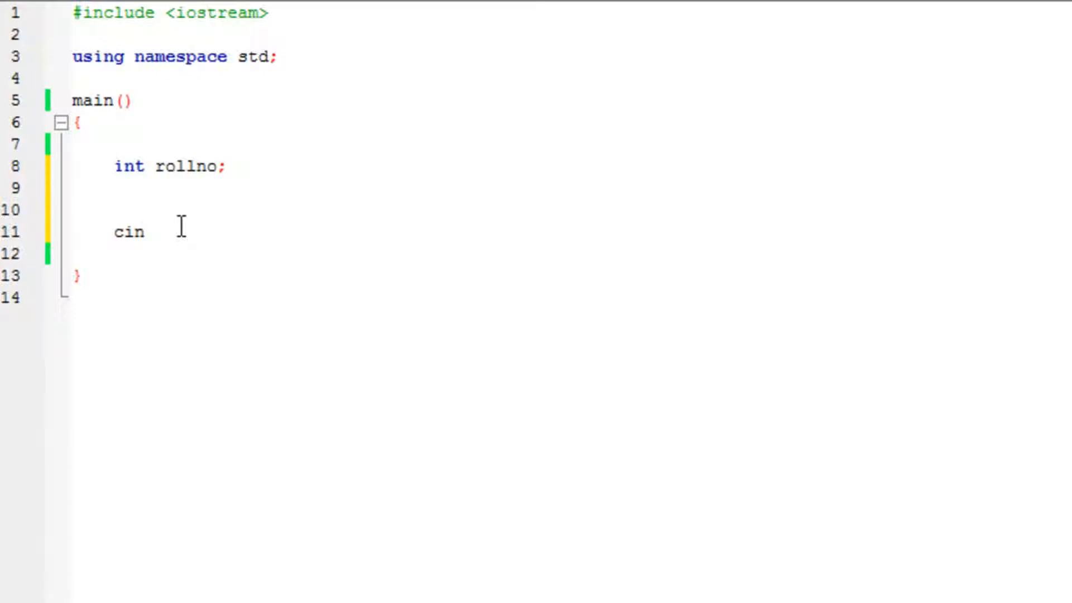
{"action": "type", "text": ">>rod"}
{"action": "key", "text": "BackSpace"}
{"action": "type", "text": "llno;"}
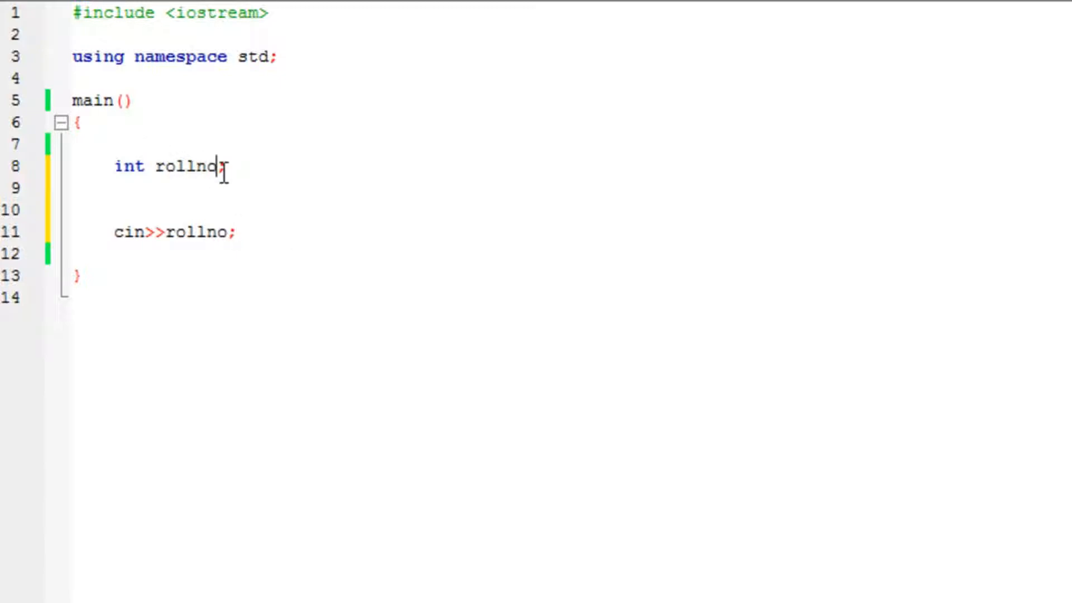
{"action": "type", "text": "["}
{"action": "type", "text": "32"}
{"action": "left_click", "coordinate": [229, 232]}
{"action": "type", "text": "[16"}
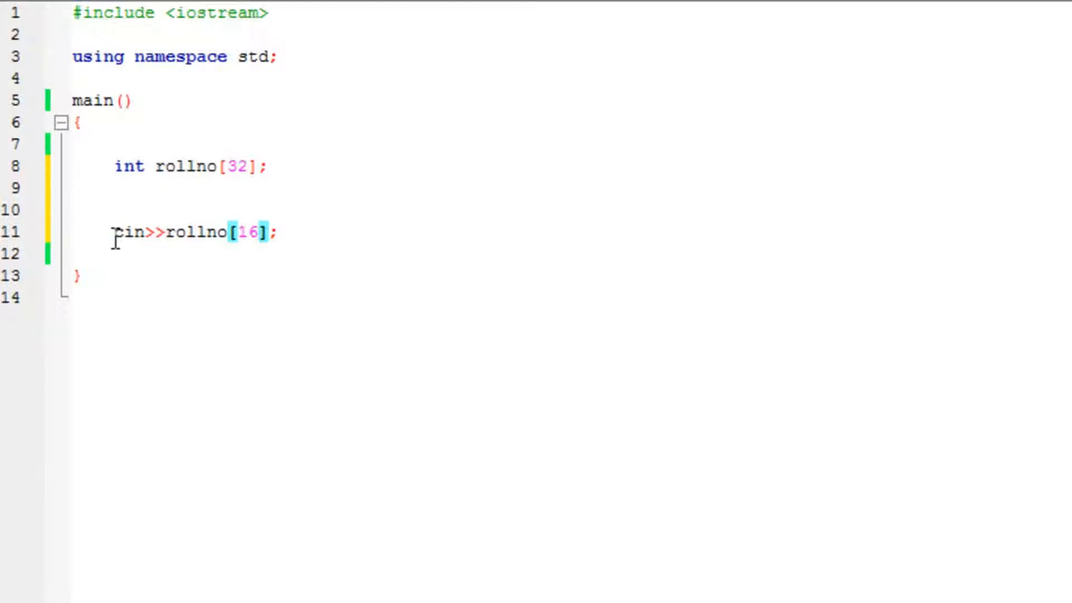
Step: Make line 11 read cin>>rollno[16]; and discard the half-written second input line
{"action": "left_click_drag", "start_coordinate": [114, 234], "coordinate": [298, 232]}
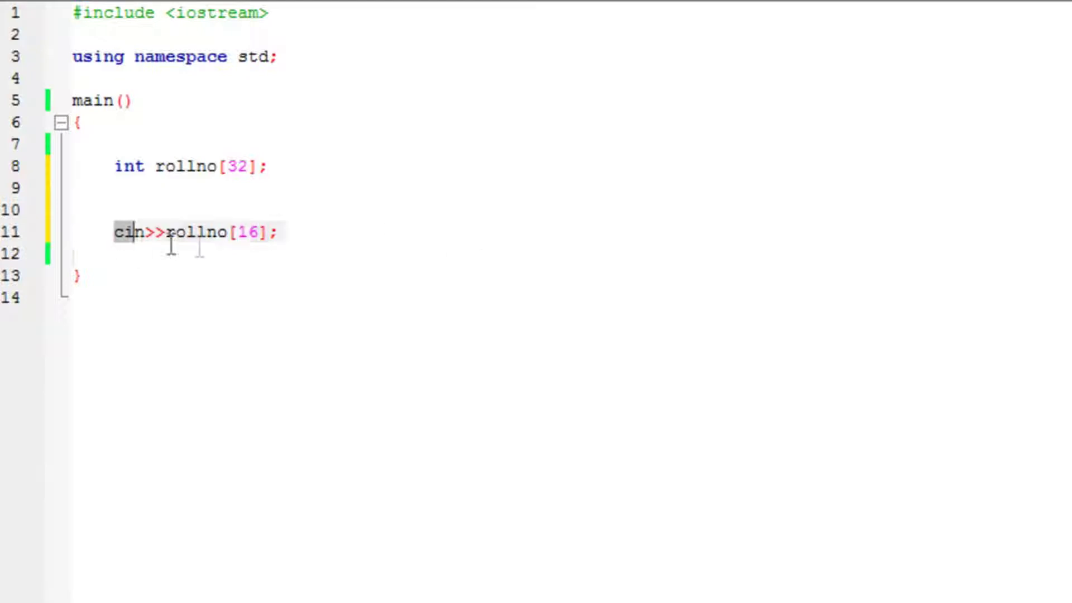
{"action": "left_click", "coordinate": [298, 232]}
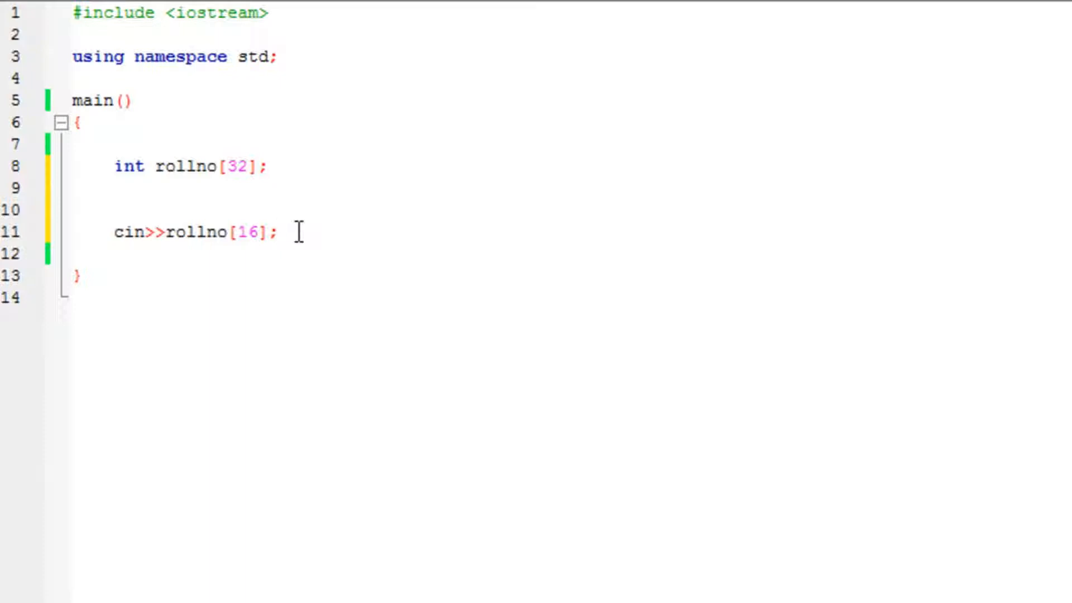
{"action": "key", "text": "Return"}
{"action": "type", "text": "cin"}
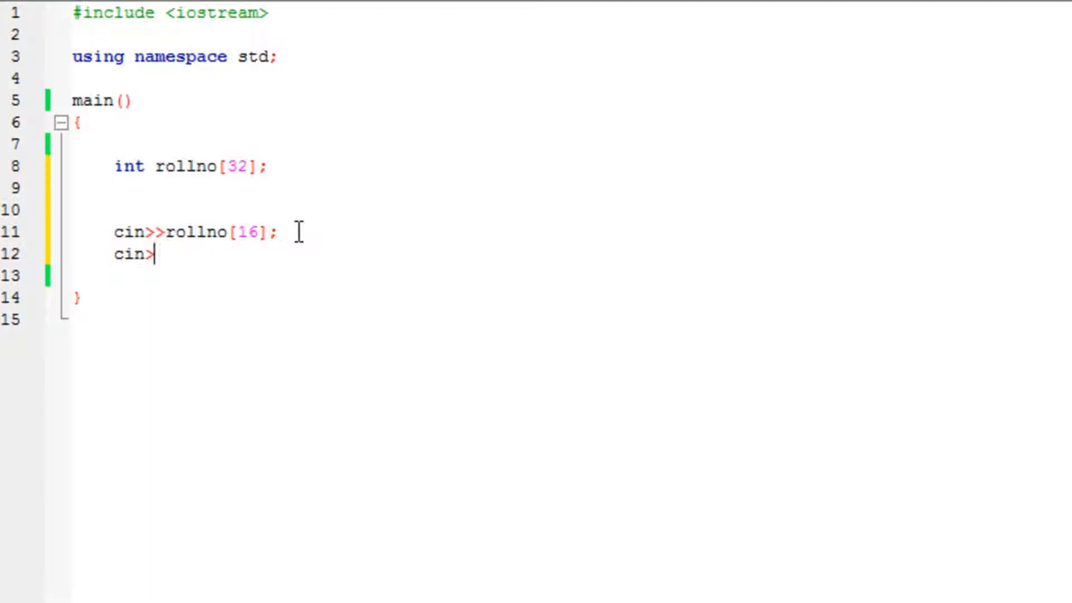
{"action": "type", "text": ">>"}
{"action": "left_click_drag", "start_coordinate": [191, 263], "coordinate": [114, 232]}
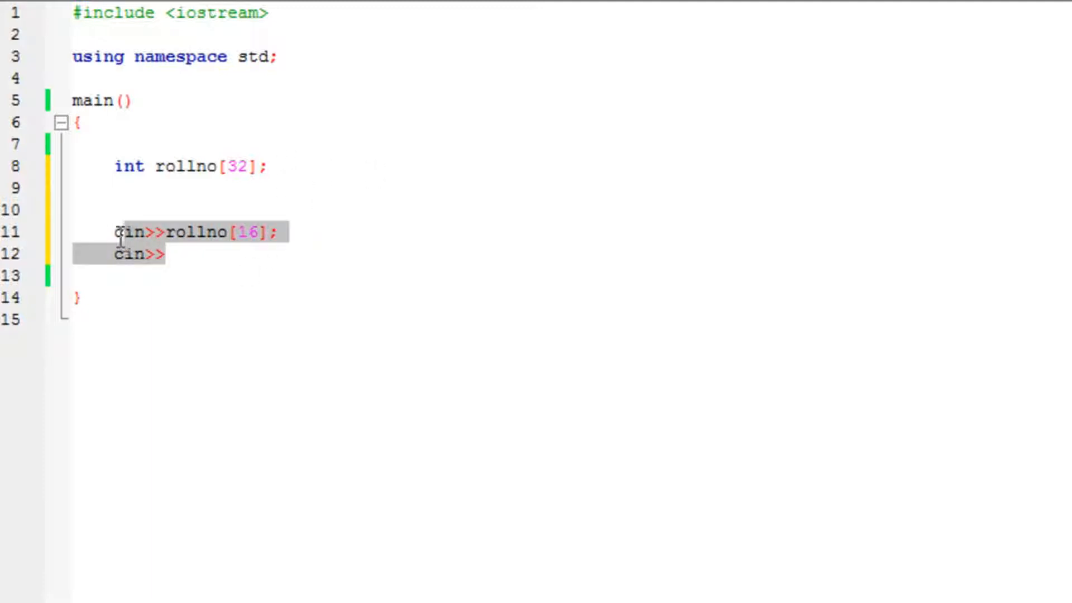
{"action": "key", "text": "Delete"}
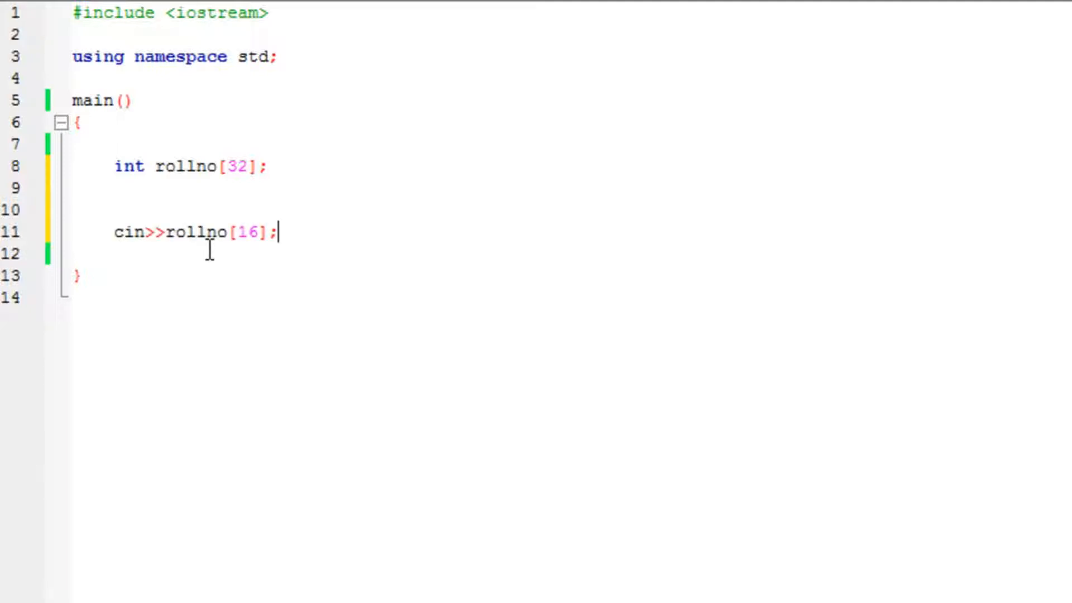
Step: Replace the cin>>rollno[16]; line with for(int i=0;i<5;i++) and an empty braced body
{"action": "key", "text": "shift+Home"}
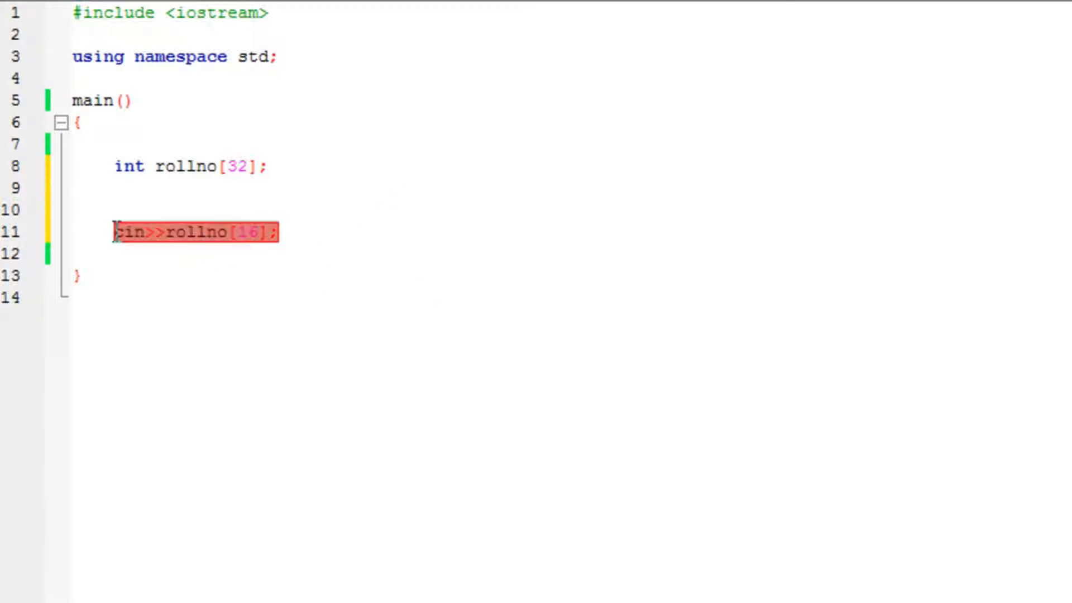
{"action": "key", "text": "BackSpace"}
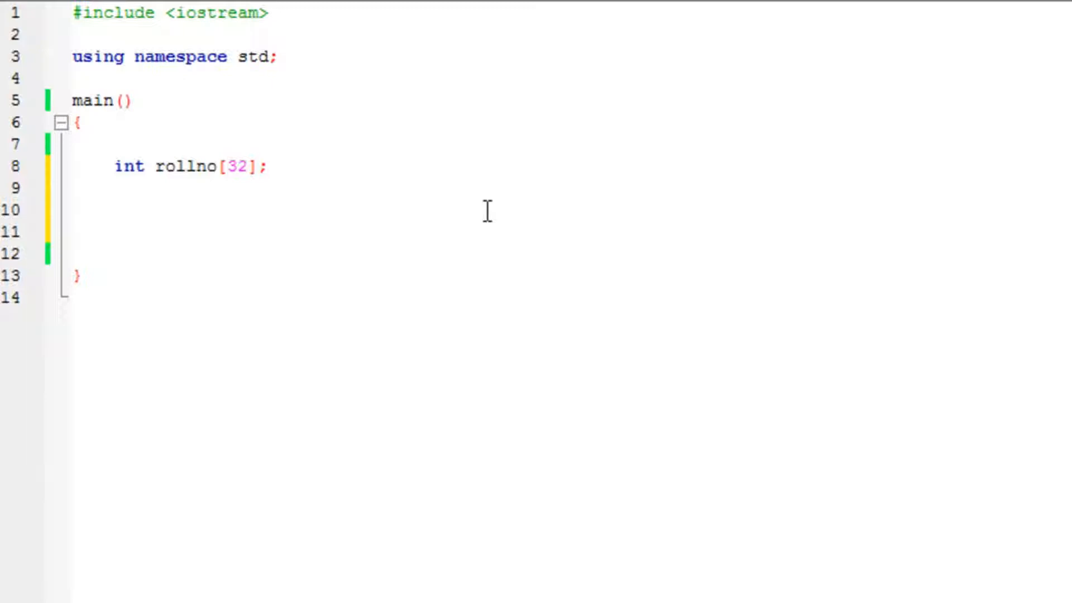
{"action": "type", "text": "for"}
{"action": "type", "text": "("}
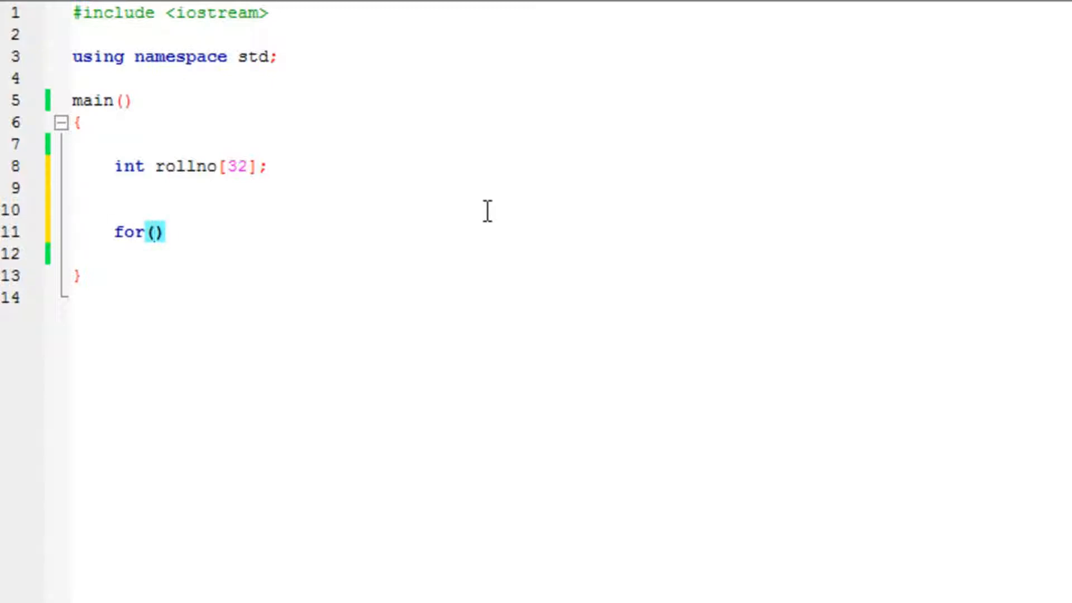
{"action": "type", "text": "int"}
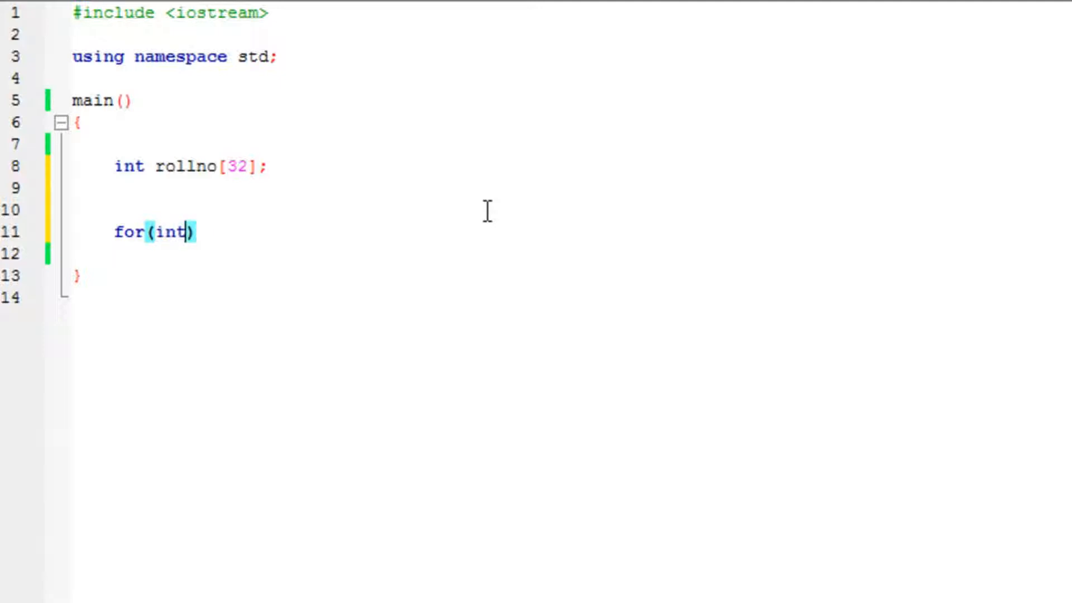
{"action": "type", "text": " i"}
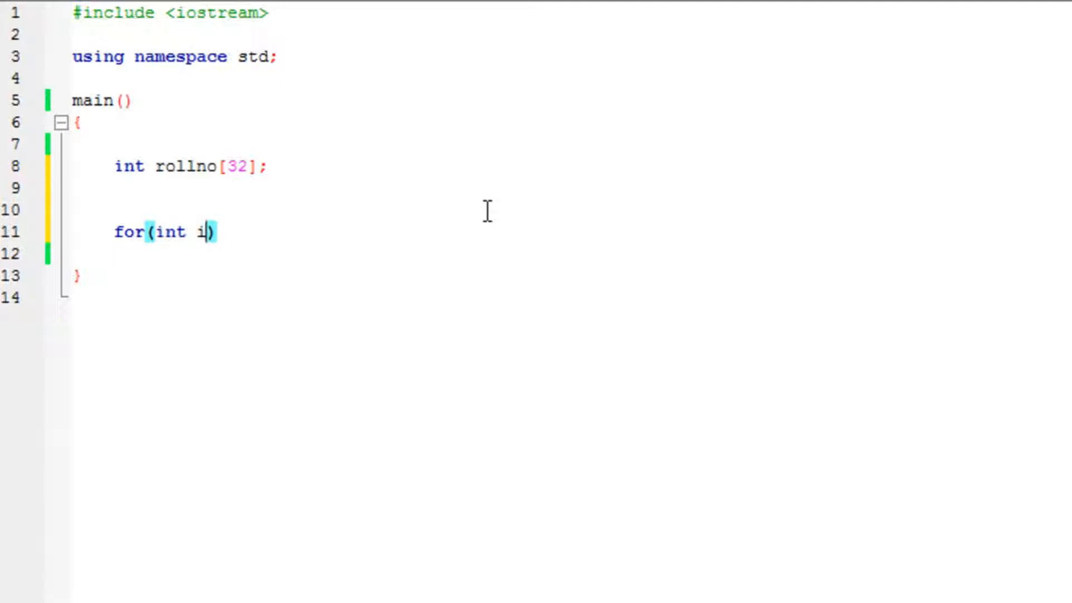
{"action": "type", "text": "=0"}
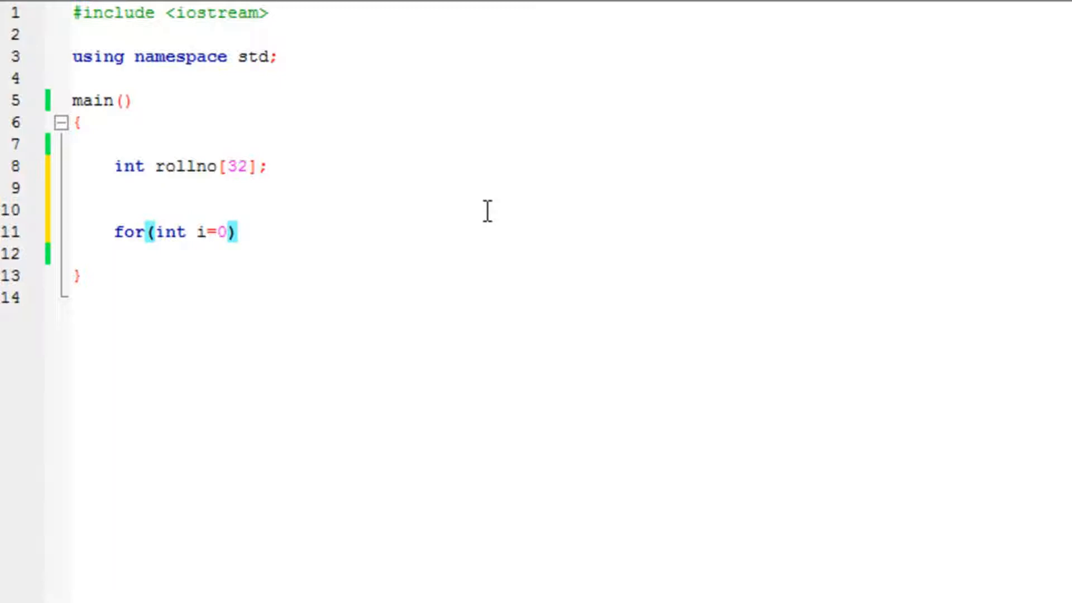
{"action": "type", "text": ";i"}
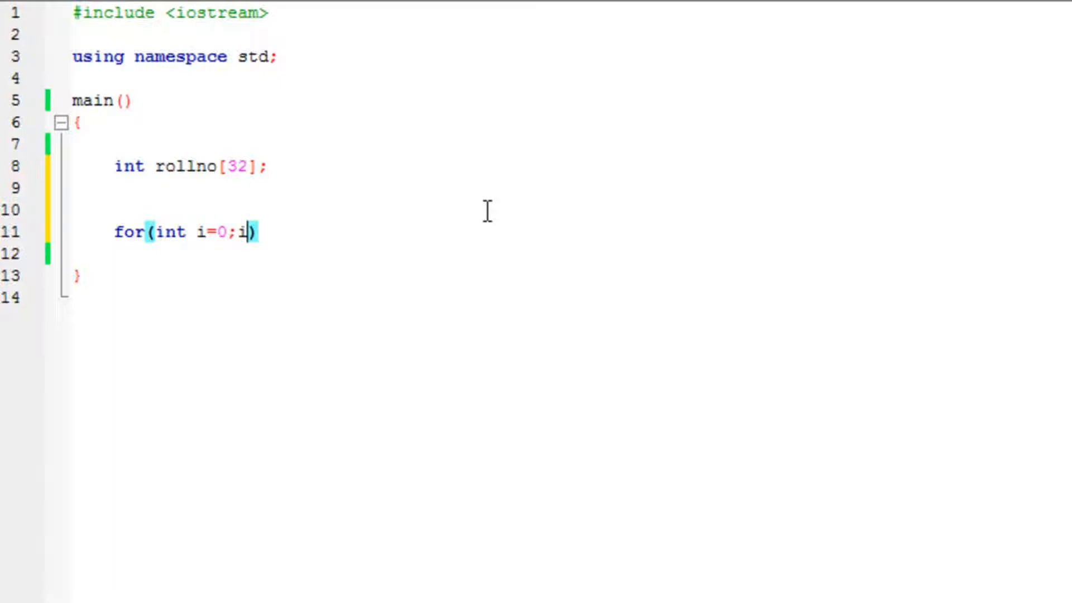
{"action": "type", "text": "<"}
{"action": "type", "text": "5"}
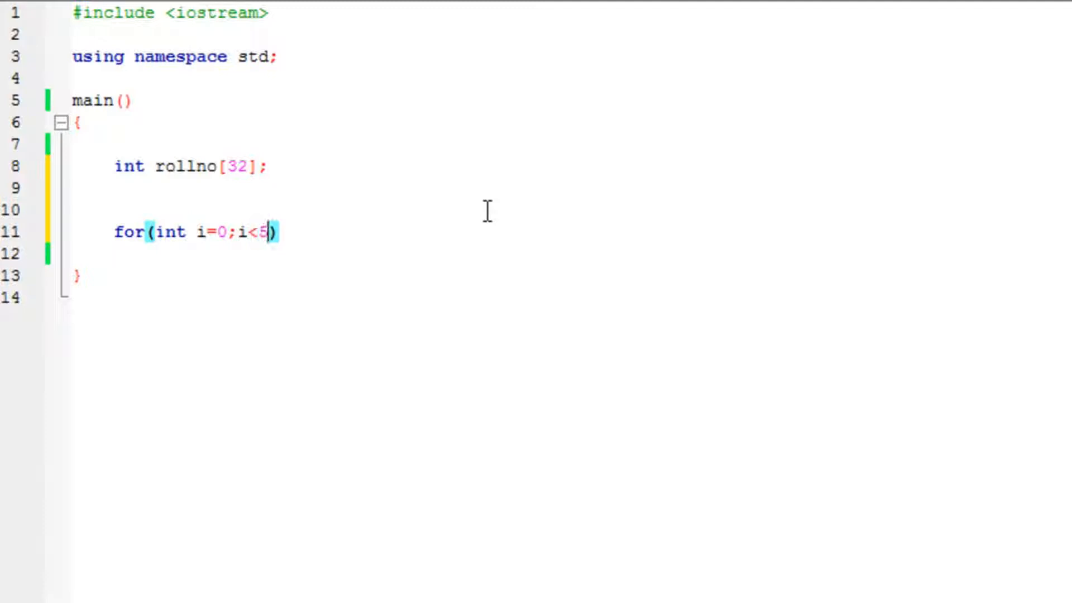
{"action": "type", "text": ";i+"}
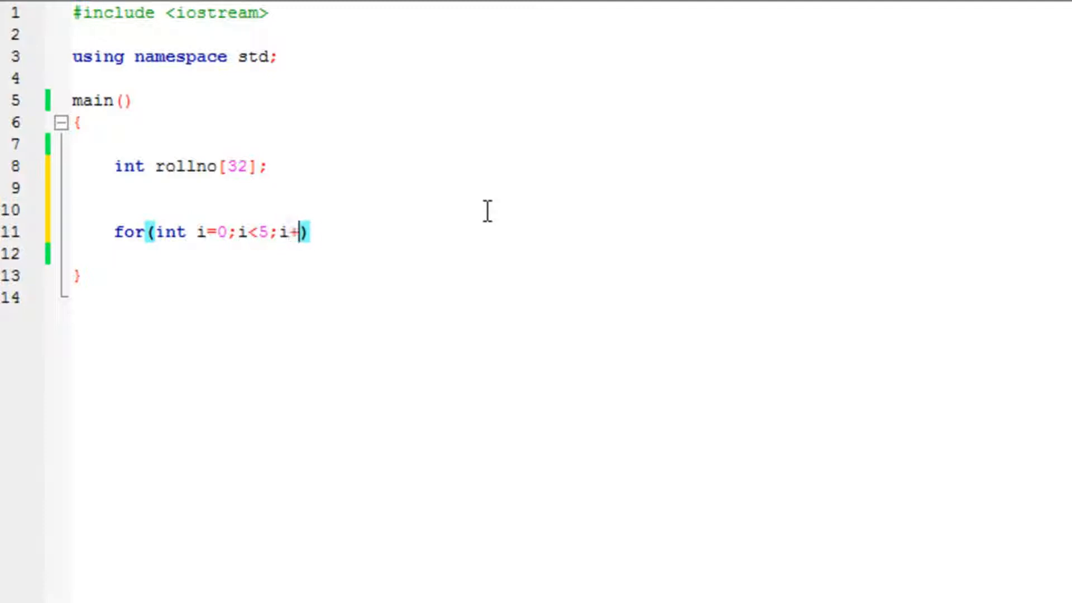
{"action": "type", "text": "+)"}
{"action": "key", "text": "Return"}
{"action": "type", "text": "{"}
{"action": "key", "text": "Return"}
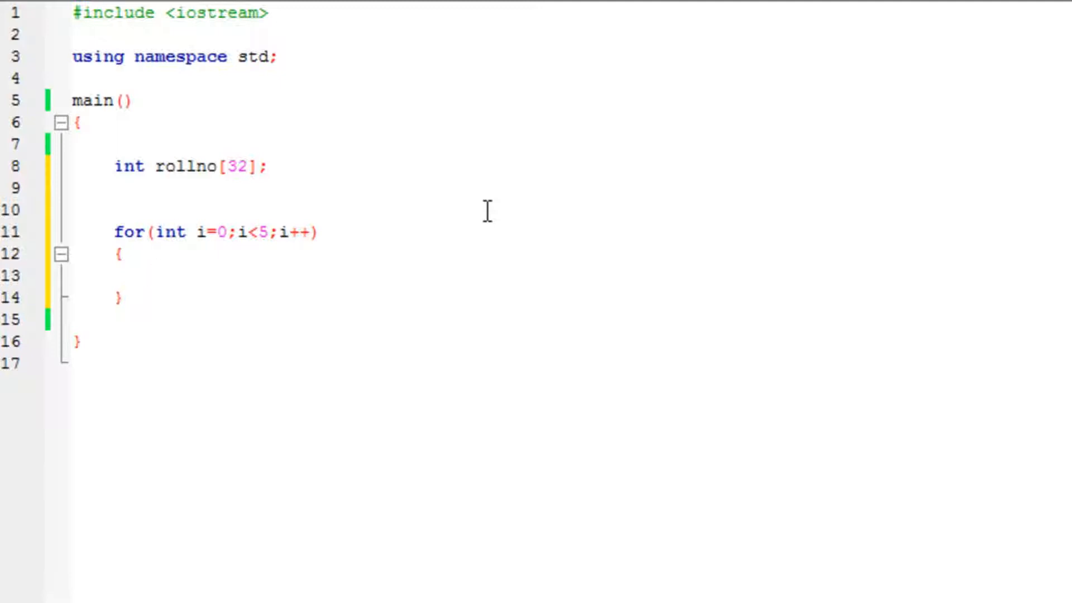
{"action": "type", "text": "cn"}
Step: Write cin>>rollno[i]; in the loop body and point out the loop's starting value 0
{"action": "key", "text": "BackSpace"}
{"action": "type", "text": "in"}
{"action": "type", "text": ">>"}
{"action": "type", "text": "rollno"}
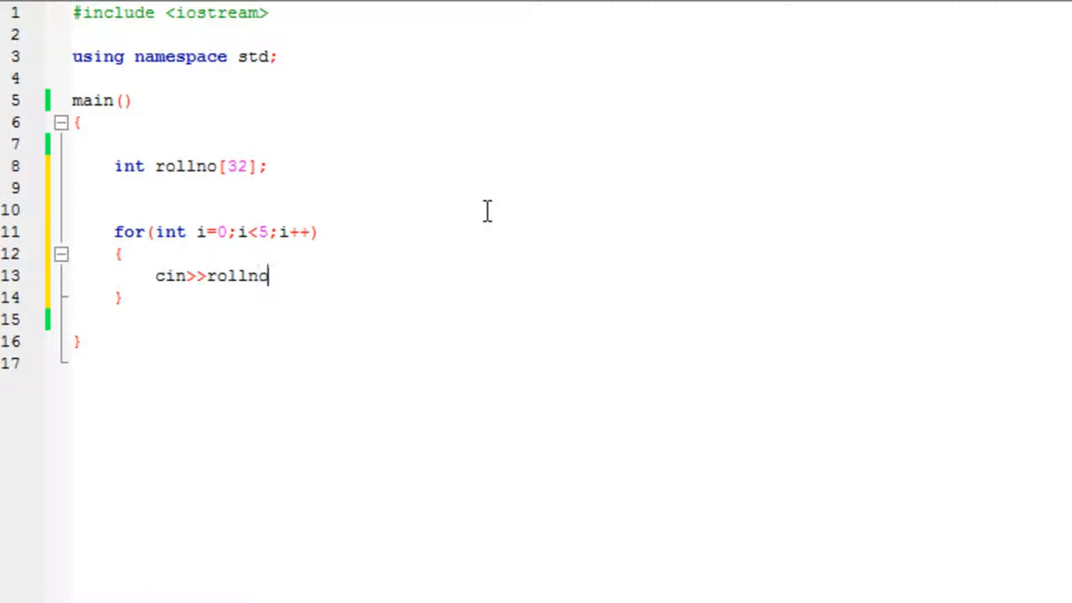
{"action": "type", "text": "["}
{"action": "type", "text": "i];"}
{"action": "left_click_drag", "start_coordinate": [216, 232], "coordinate": [311, 232]}
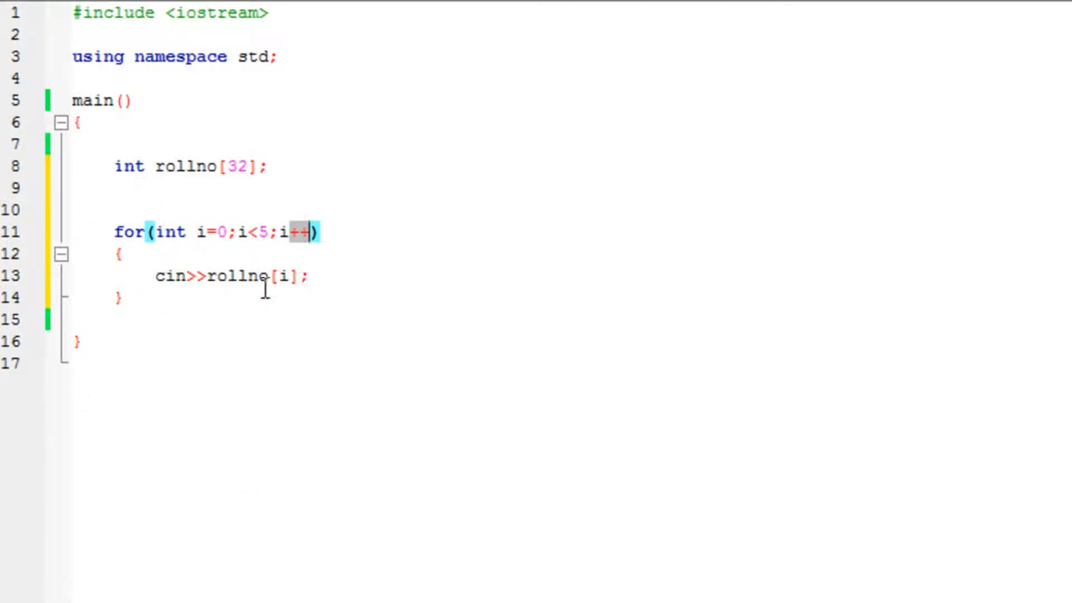
Step: Compare the loop limit 5 with the array size 32, then replace the limit with 33
{"action": "double_click", "coordinate": [262, 231]}
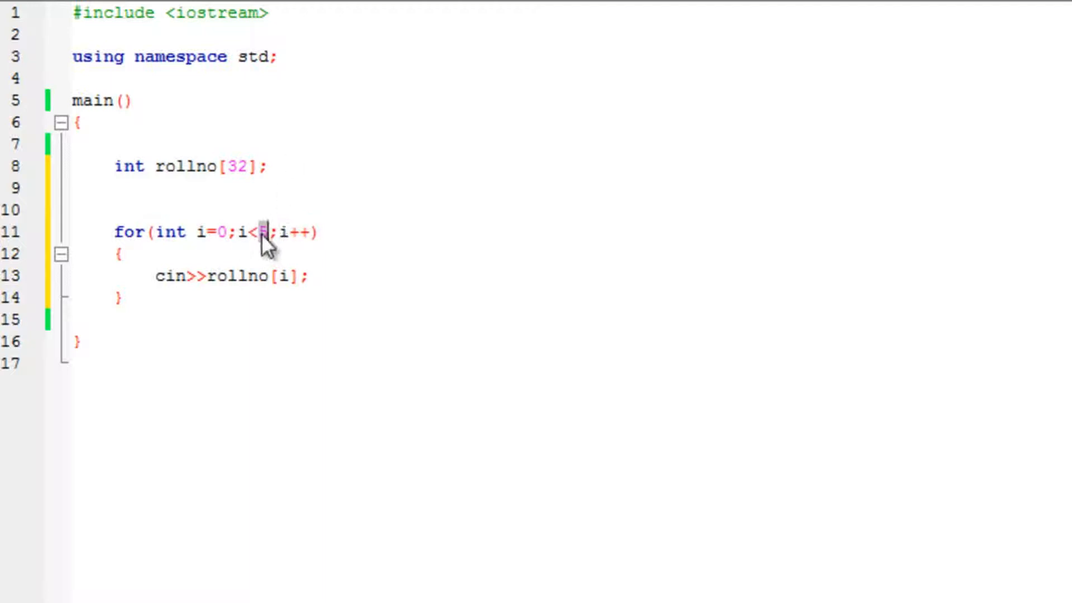
{"action": "left_click", "coordinate": [262, 229]}
{"action": "double_click", "coordinate": [238, 165]}
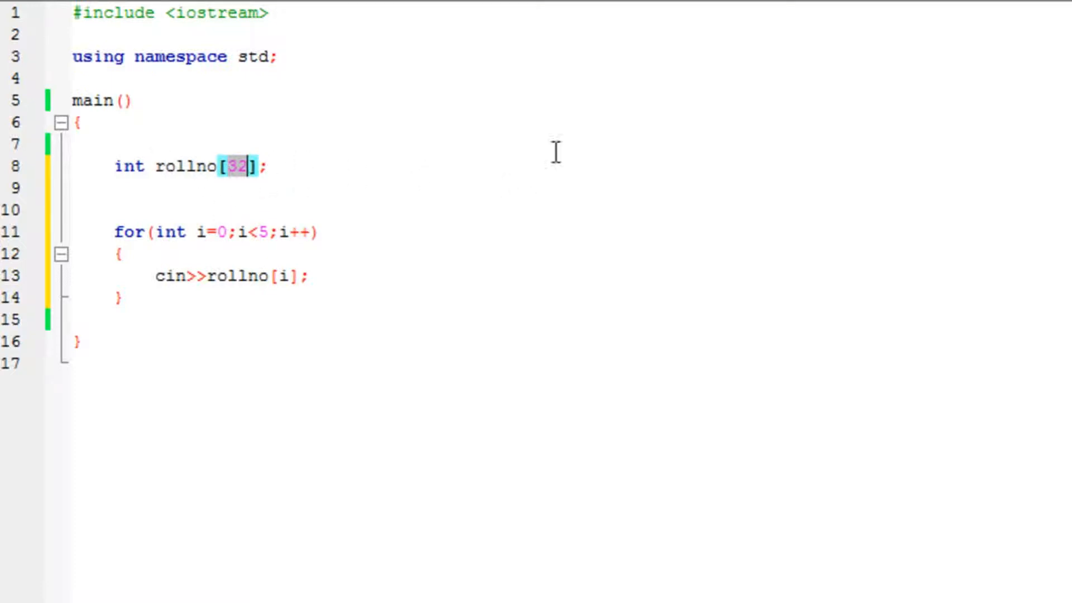
{"action": "left_click", "coordinate": [264, 150]}
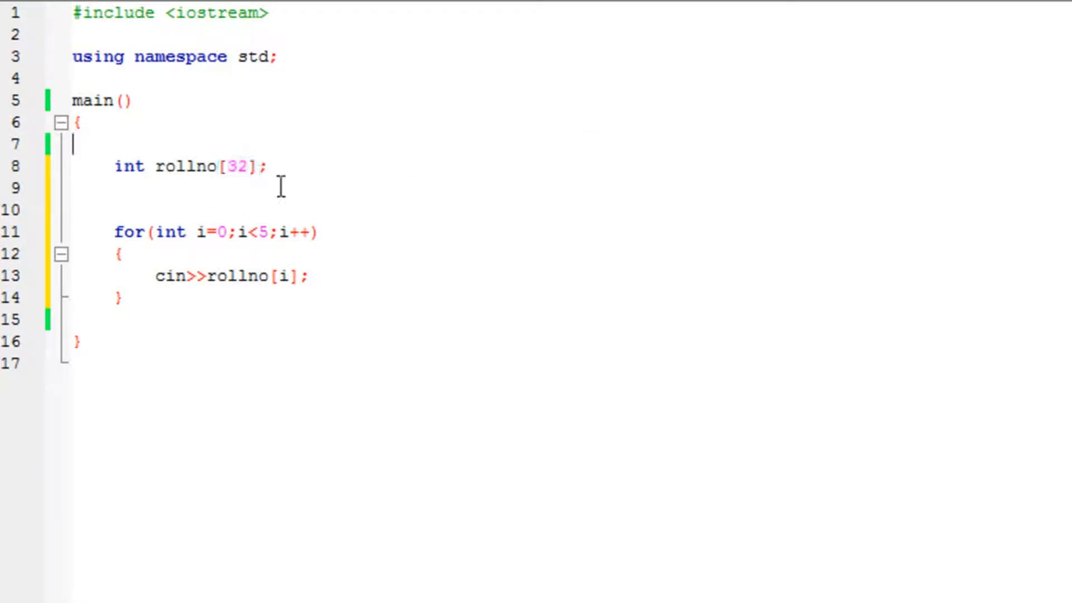
{"action": "left_click_drag", "start_coordinate": [258, 232], "coordinate": [278, 232]}
{"action": "type", "text": "33"}
{"action": "type", "text": ";"}
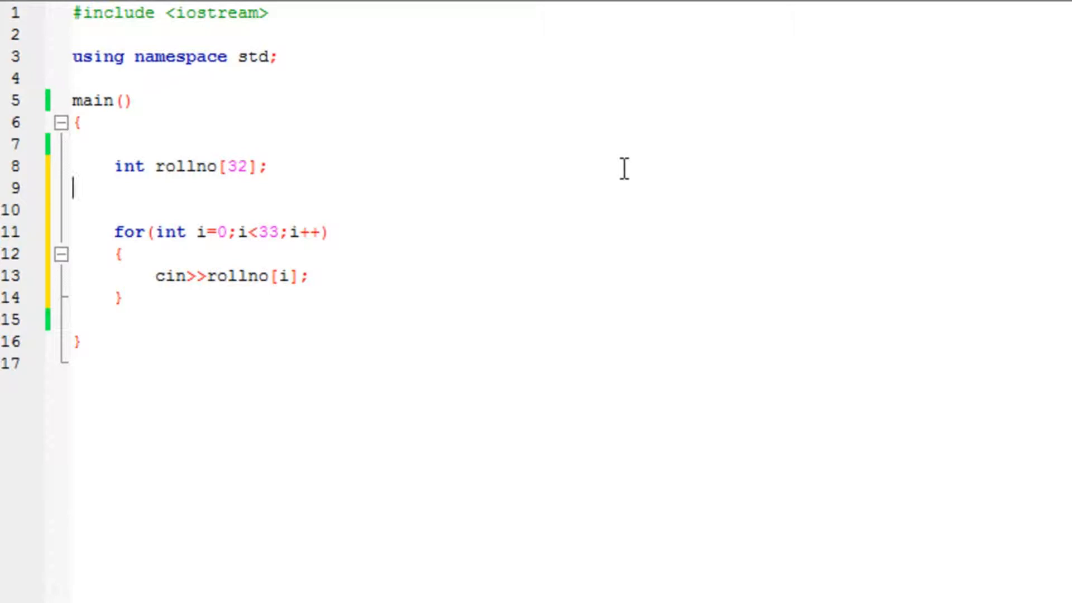
Step: Change the array size in the declaration from 32 to 50
{"action": "key", "text": "Down"}
{"action": "left_click", "coordinate": [239, 166]}
{"action": "key", "text": "shift+Right"}
{"action": "key", "text": "BackSpace"}
{"action": "type", "text": "3"}
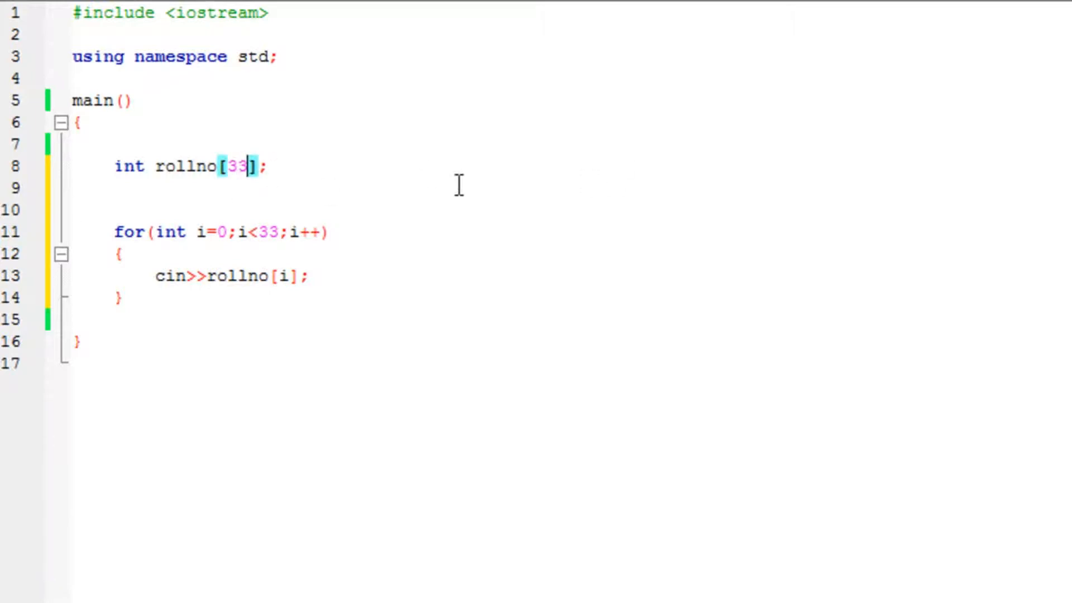
{"action": "key", "text": "BackSpace"}
{"action": "key", "text": "BackSpace"}
{"action": "type", "text": "50"}
Step: Select the loop limit 33 and set it back to 5
{"action": "left_click_drag", "start_coordinate": [261, 231], "coordinate": [279, 231]}
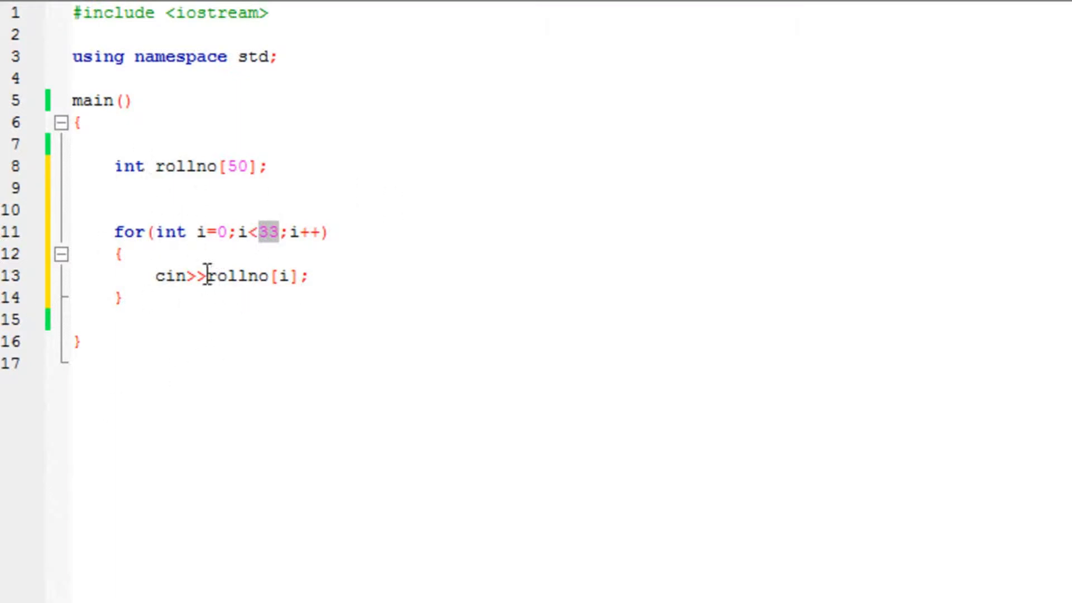
{"action": "left_click", "coordinate": [130, 209]}
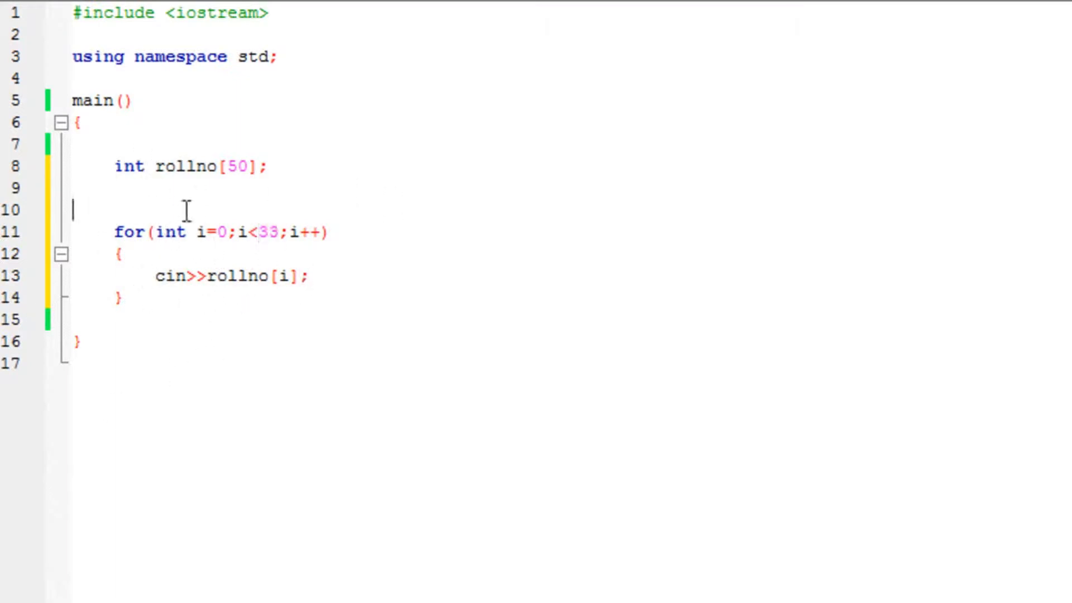
{"action": "double_click", "coordinate": [279, 234]}
{"action": "type", "text": "5"}
Step: Add cout<<"Enter Roll Number"; on line 10, then save, build and run with F9
{"action": "left_click", "coordinate": [131, 209]}
{"action": "type", "text": "cout"}
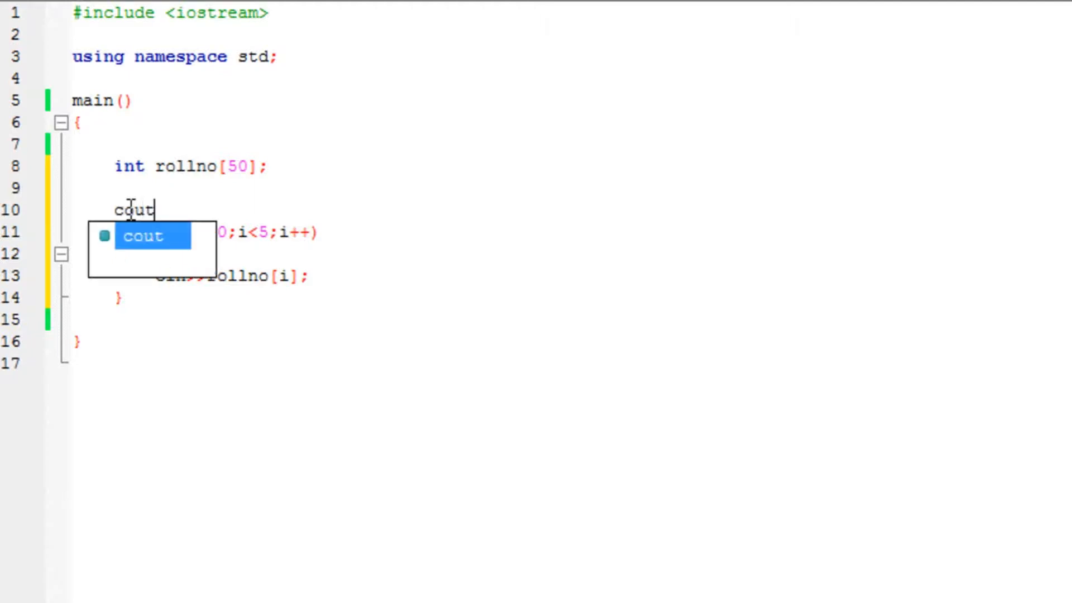
{"action": "type", "text": "<<"}
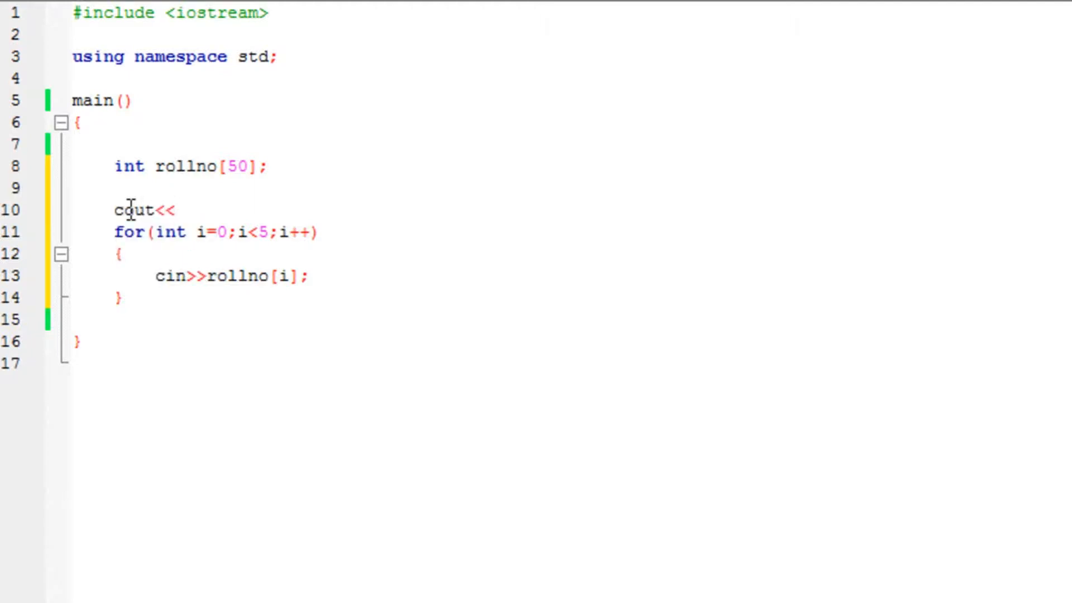
{"action": "type", "text": "\"Enter "}
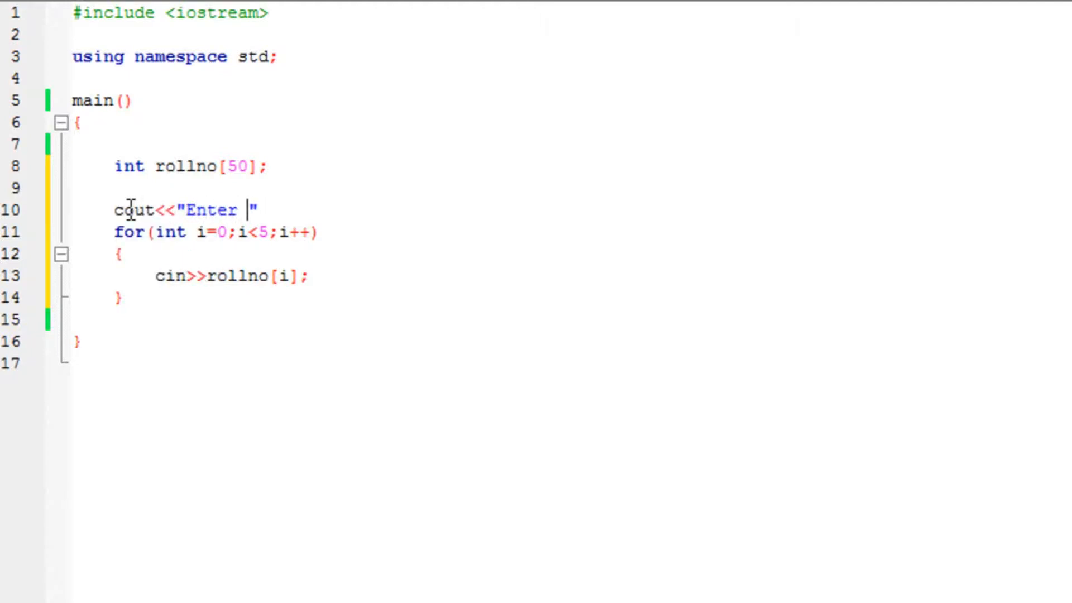
{"action": "type", "text": "Rol"}
{"action": "type", "text": "l Num"}
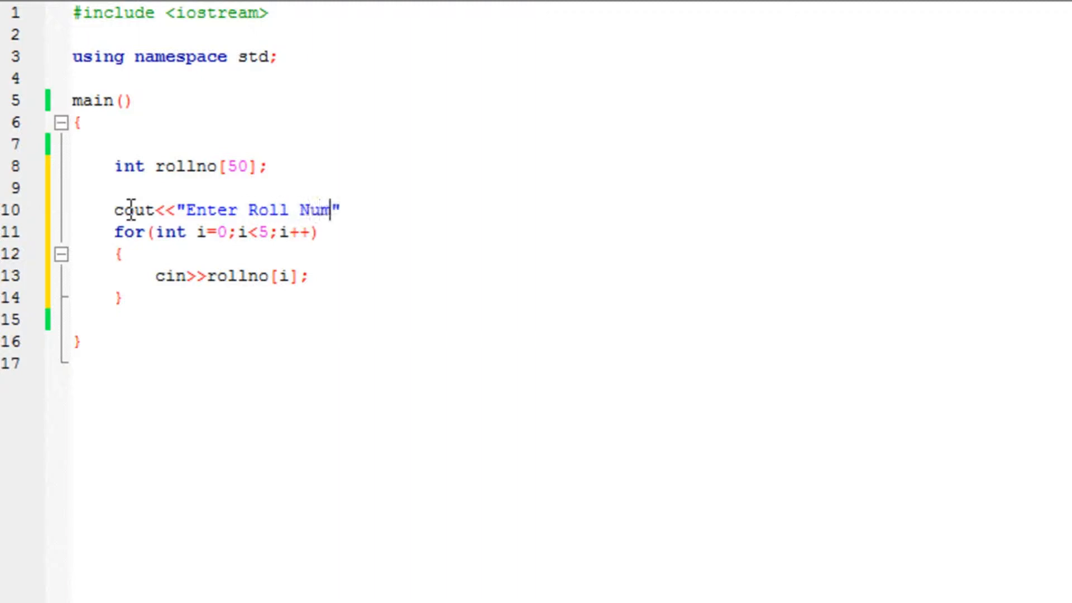
{"action": "type", "text": "ber"}
{"action": "key", "text": "Right"}
{"action": "type", "text": ";"}
{"action": "key", "text": "F9"}
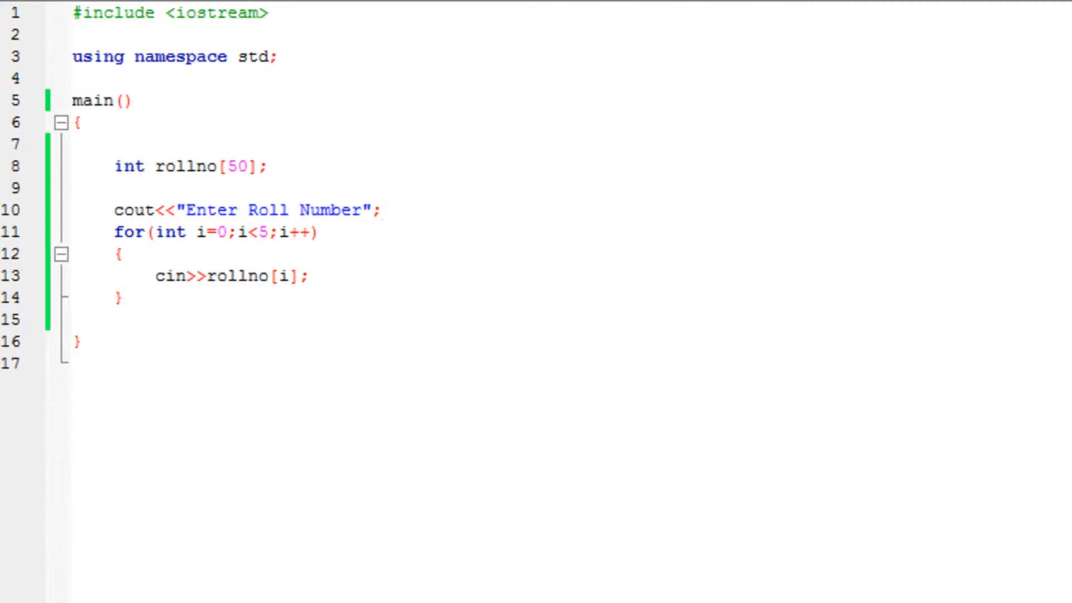
Step: Reposition the console, submit a roll number and let the run finish with return value 0
{"action": "left_click_drag", "start_coordinate": [189, 38], "coordinate": [236, 68]}
{"action": "type", "text": "1"}
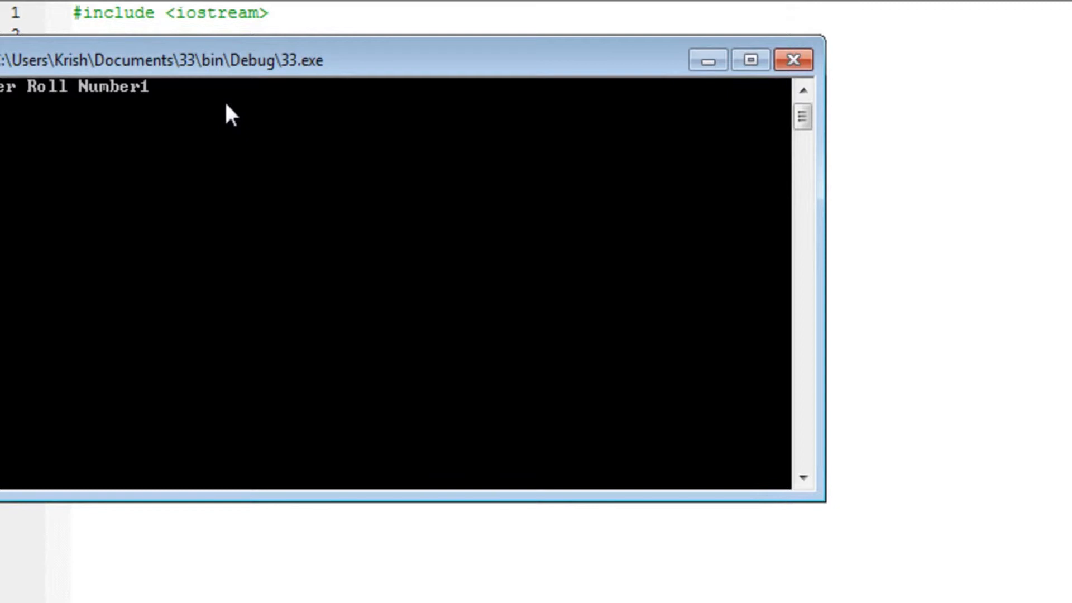
{"action": "key", "text": "Return"}
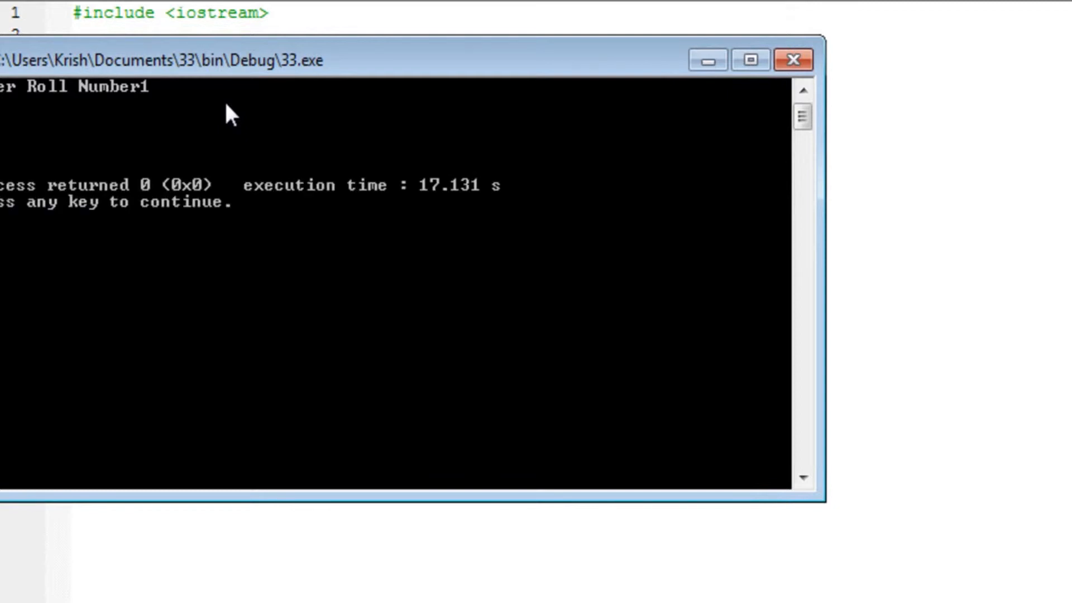
{"action": "key", "text": "Return"}
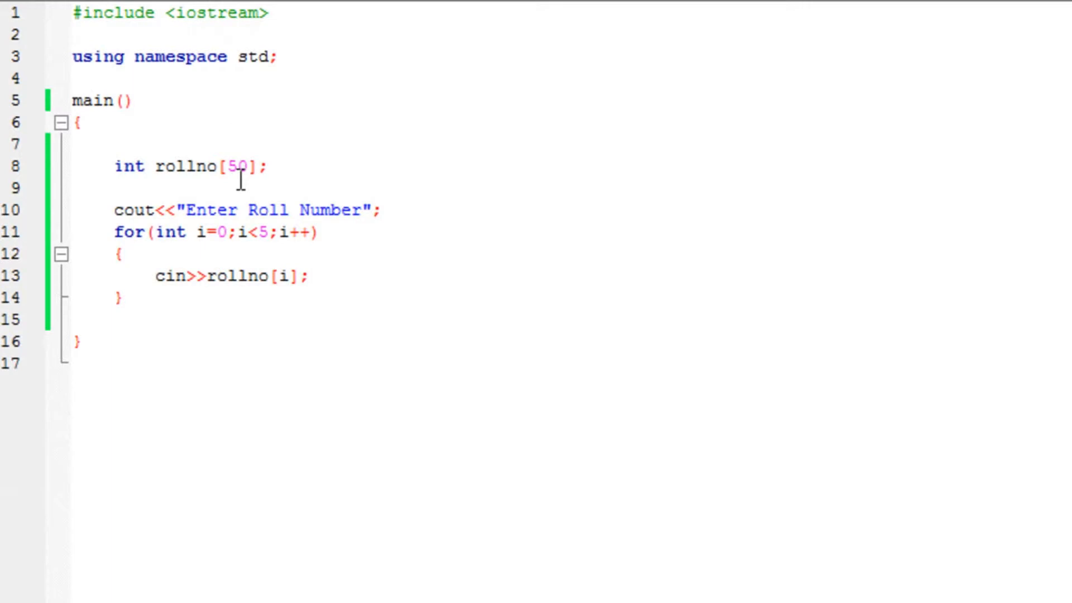
{"action": "double_click", "coordinate": [264, 233]}
{"action": "left_click", "coordinate": [469, 236]}
{"action": "left_click_drag", "start_coordinate": [115, 167], "coordinate": [147, 170]}
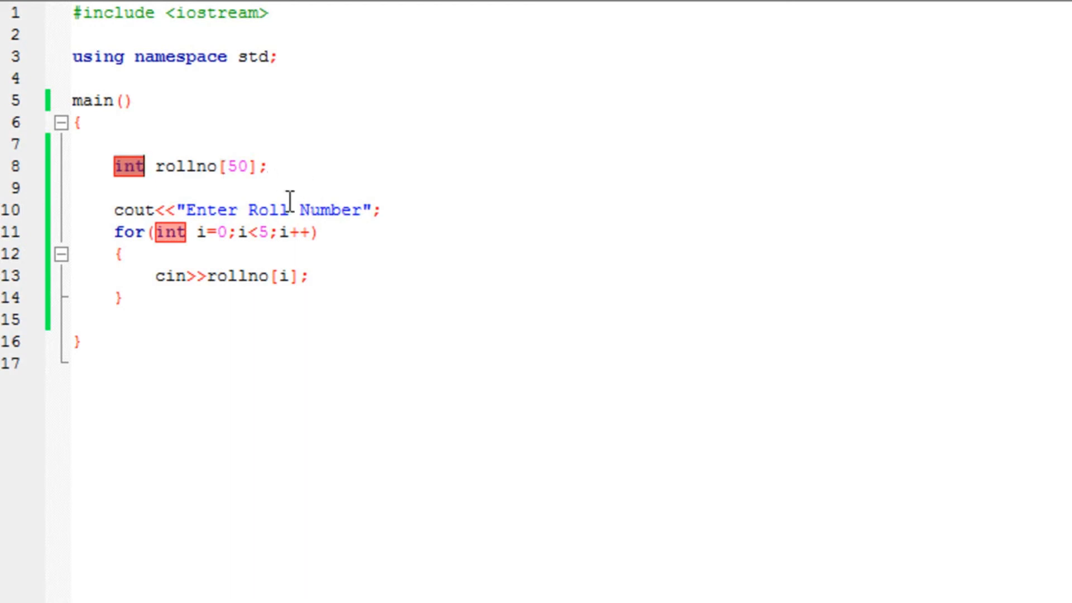
{"action": "mouse_move", "coordinate": [296, 165]}
{"action": "left_mouse_down"}
{"action": "mouse_move", "coordinate": [117, 130]}
{"action": "mouse_move", "coordinate": [124, 165]}
{"action": "left_mouse_up"}
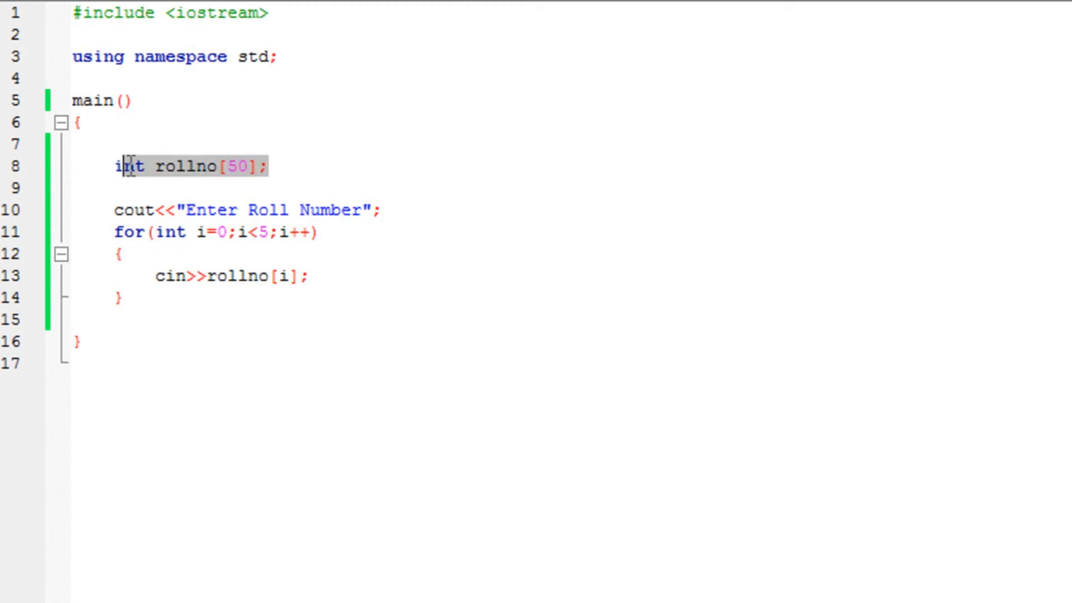